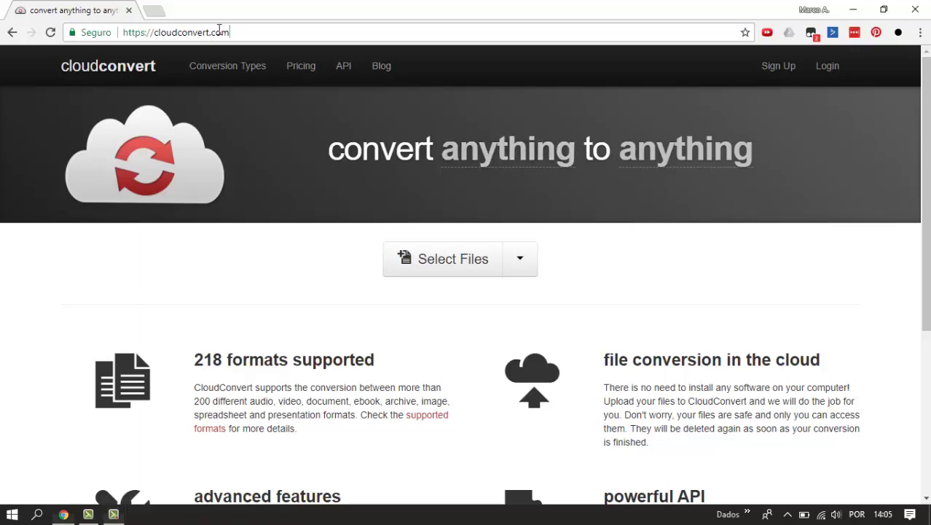
Upload converter.ai from the estampaweb.com folder to CloudConvert's ai converter page.
{"action": "left_click_drag", "start_coordinate": [231, 33], "coordinate": [161, 35]}
{"action": "left_click", "coordinate": [322, 340]}
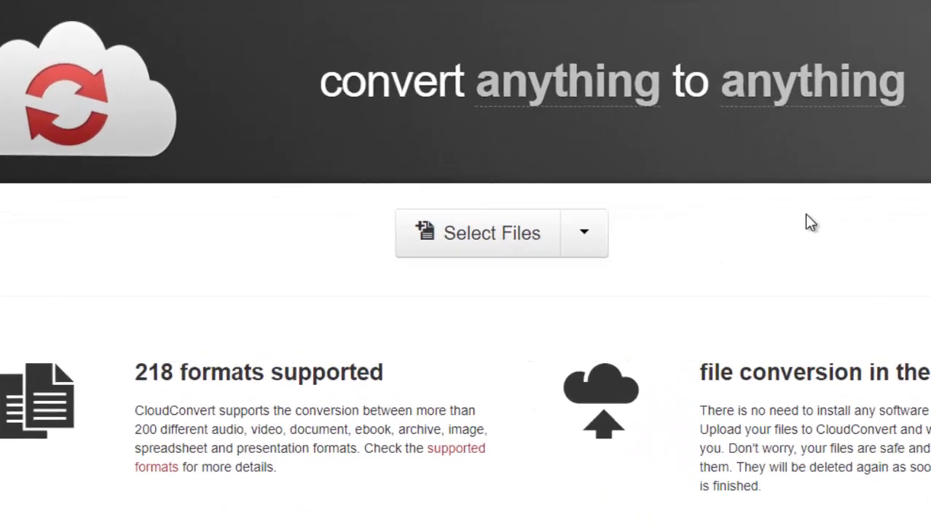
{"action": "left_click", "coordinate": [521, 225]}
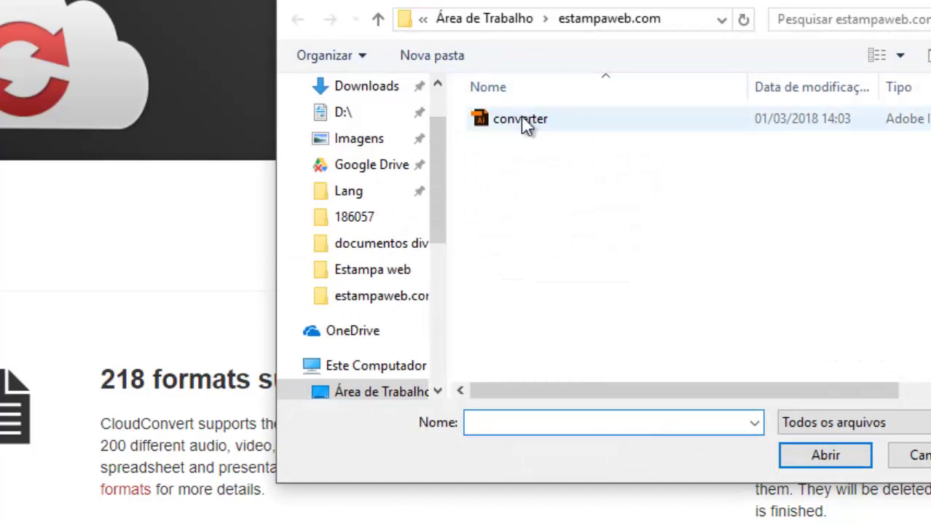
{"action": "left_click", "coordinate": [520, 118]}
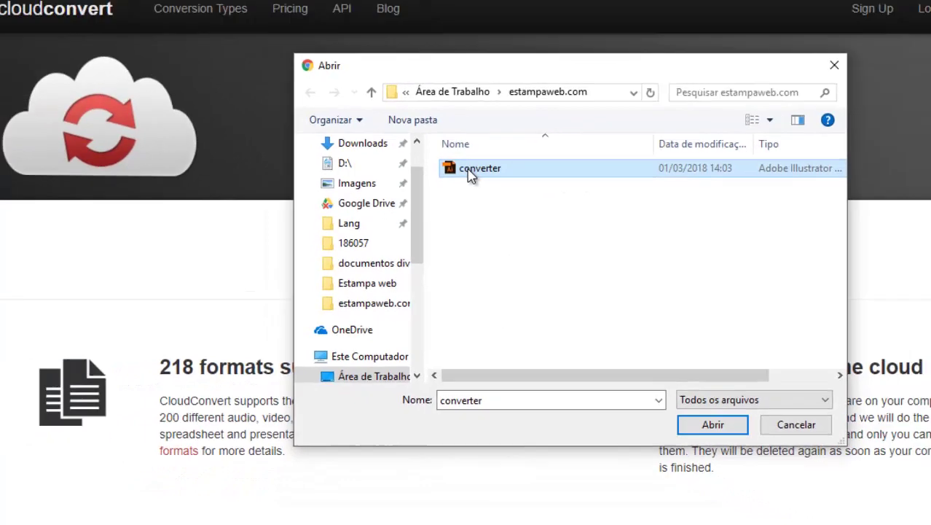
{"action": "double_click", "coordinate": [520, 120]}
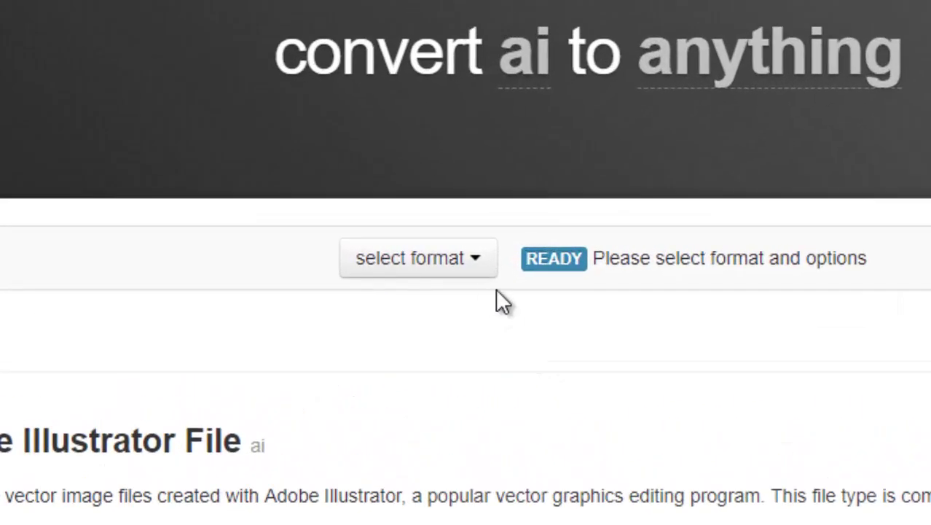
Choose pdf under the vector formats as the output for converter.ai.
{"action": "left_click", "coordinate": [477, 260]}
{"action": "mouse_move", "coordinate": [479, 340]}
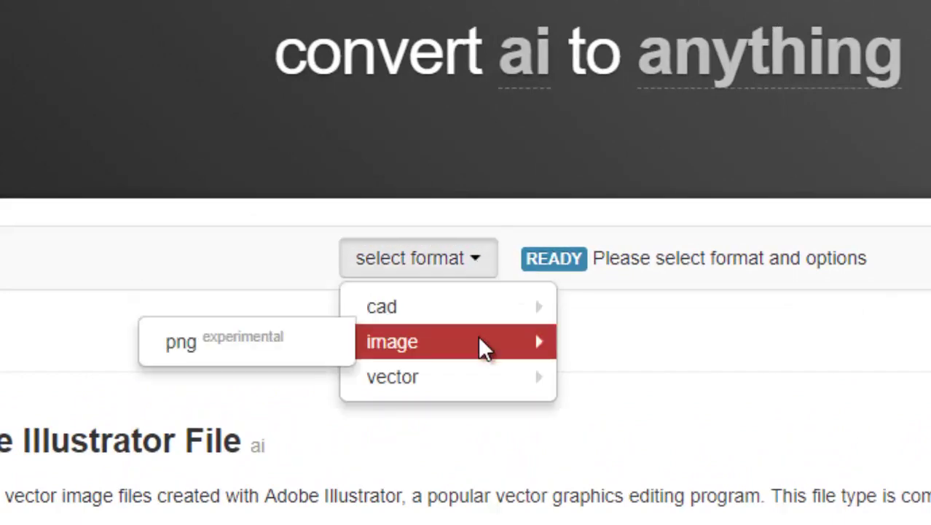
{"action": "mouse_move", "coordinate": [487, 377]}
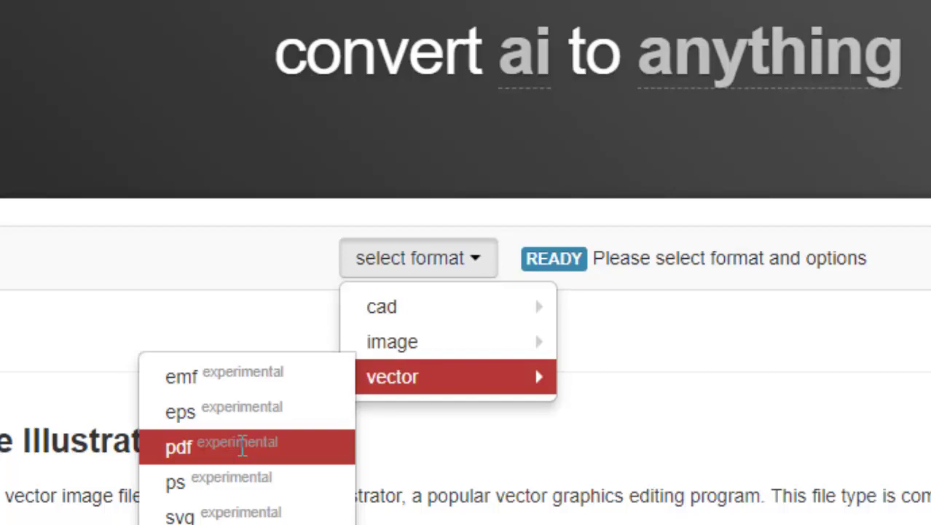
{"action": "left_click", "coordinate": [242, 446]}
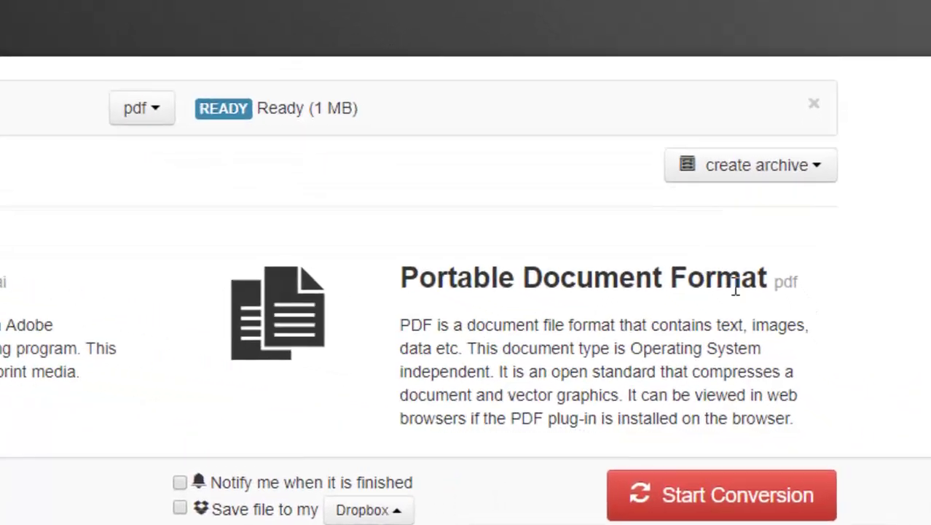
Convert converter.ai to PDF and download the resulting converter.pdf.
{"action": "left_click", "coordinate": [674, 500]}
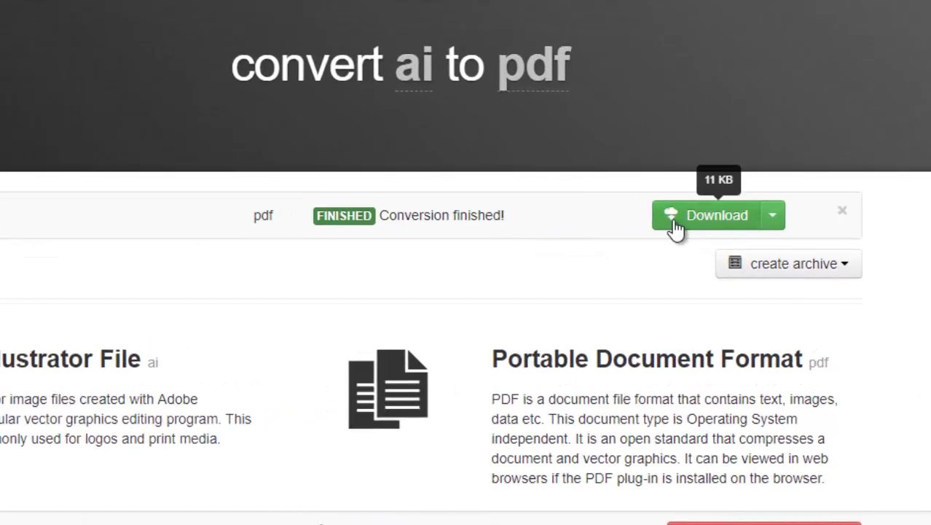
{"action": "left_click", "coordinate": [676, 223]}
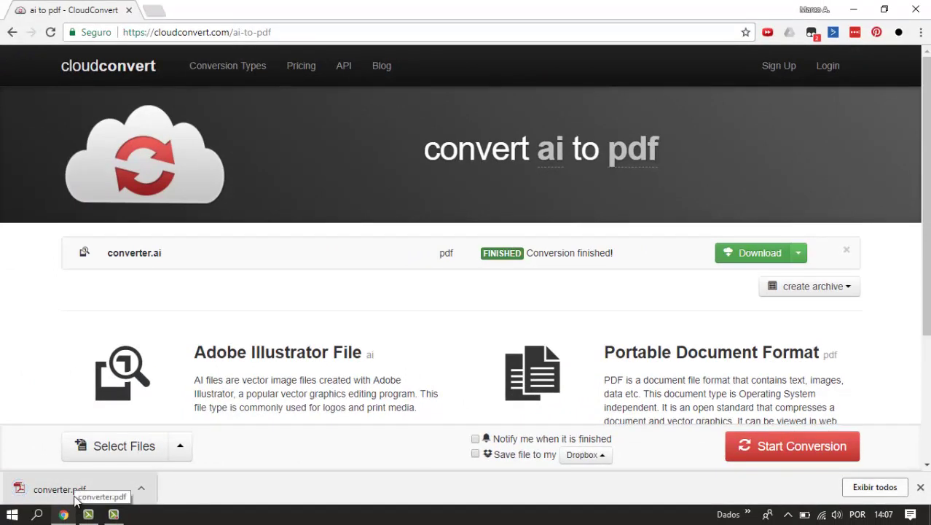
Open the downloaded converter.pdf in a new Chrome tab to view the EstampaWeb logo.
{"action": "left_click", "coordinate": [64, 488]}
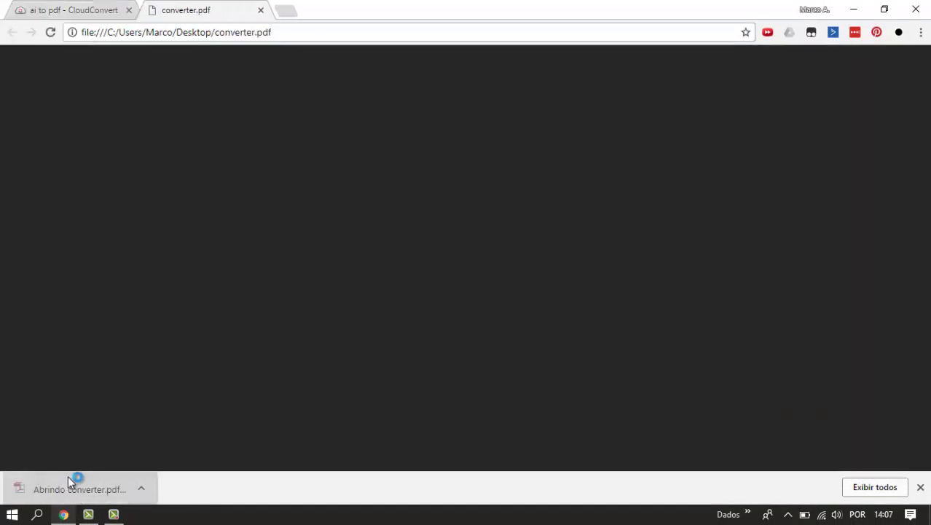
{"action": "scroll", "coordinate": [410, 232], "scroll_direction": "down", "scroll_amount": 3}
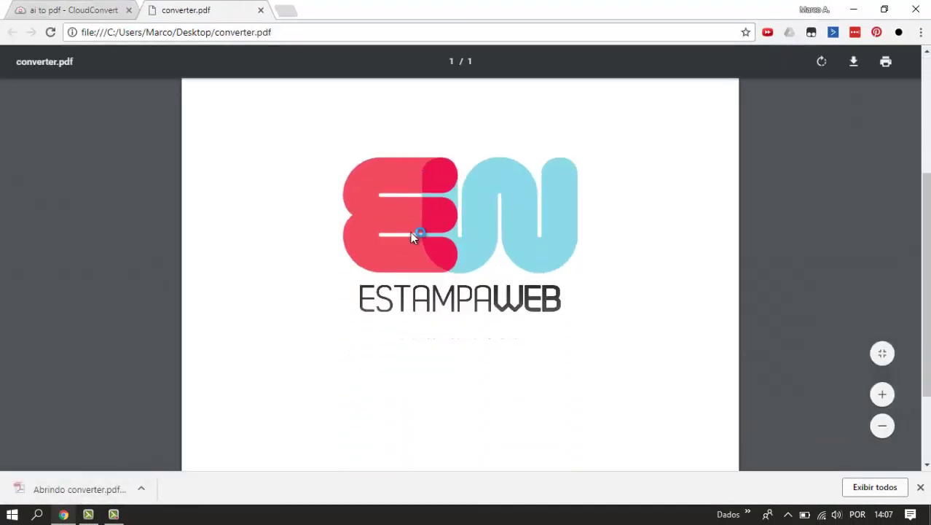
{"action": "scroll", "coordinate": [474, 219], "scroll_direction": "down", "scroll_amount": 1}
{"action": "scroll", "coordinate": [521, 230], "scroll_direction": "up", "scroll_amount": 1}
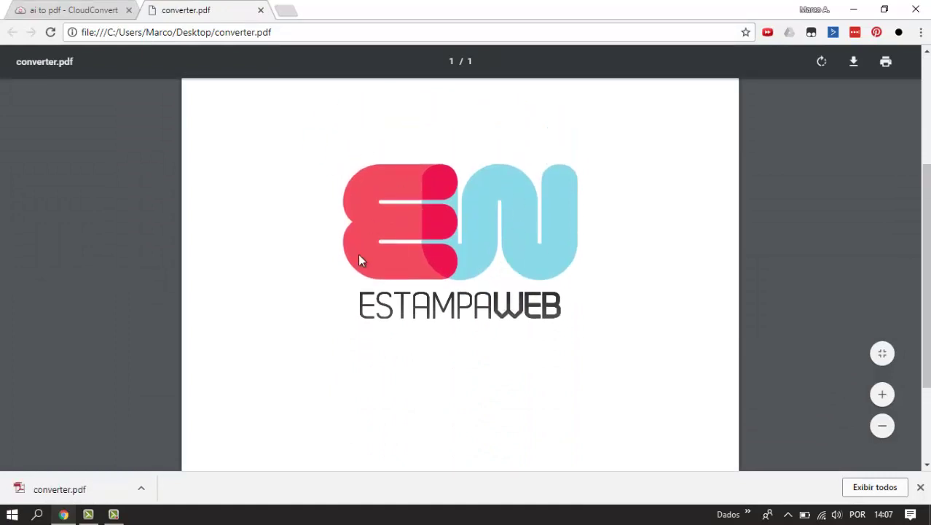